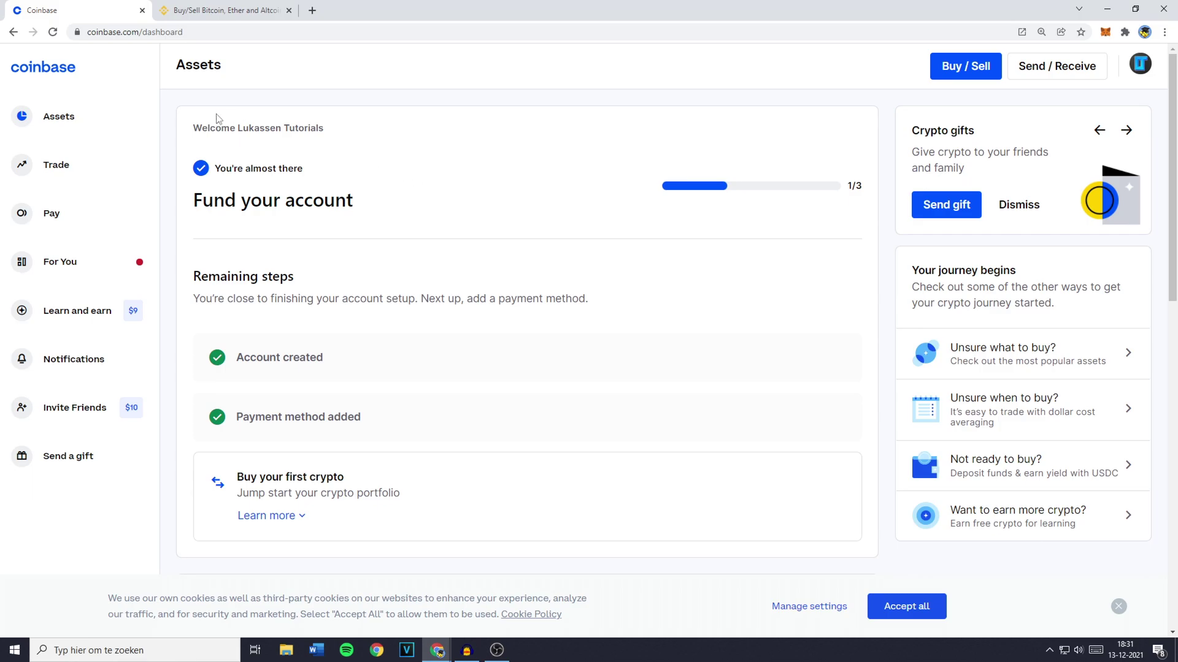
Open Coinbase's Send dialog and bring up the list of assets to send.
{"action": "left_click", "coordinate": [238, 5]}
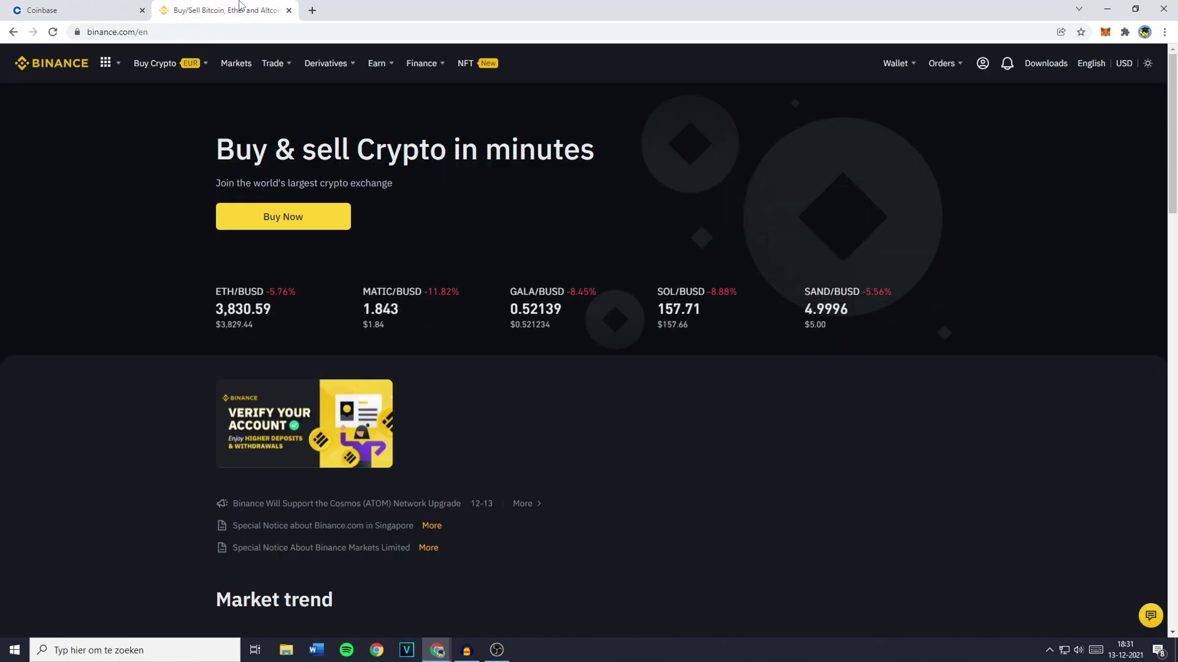
{"action": "left_click", "coordinate": [103, 7]}
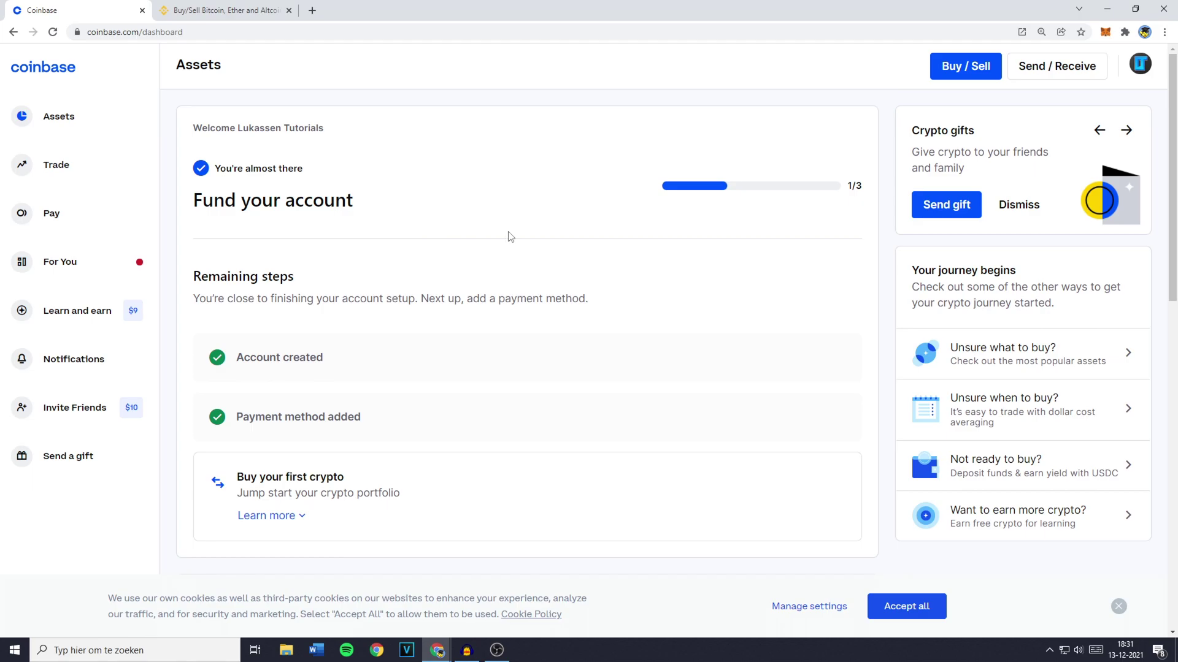
{"action": "left_click", "coordinate": [1062, 67]}
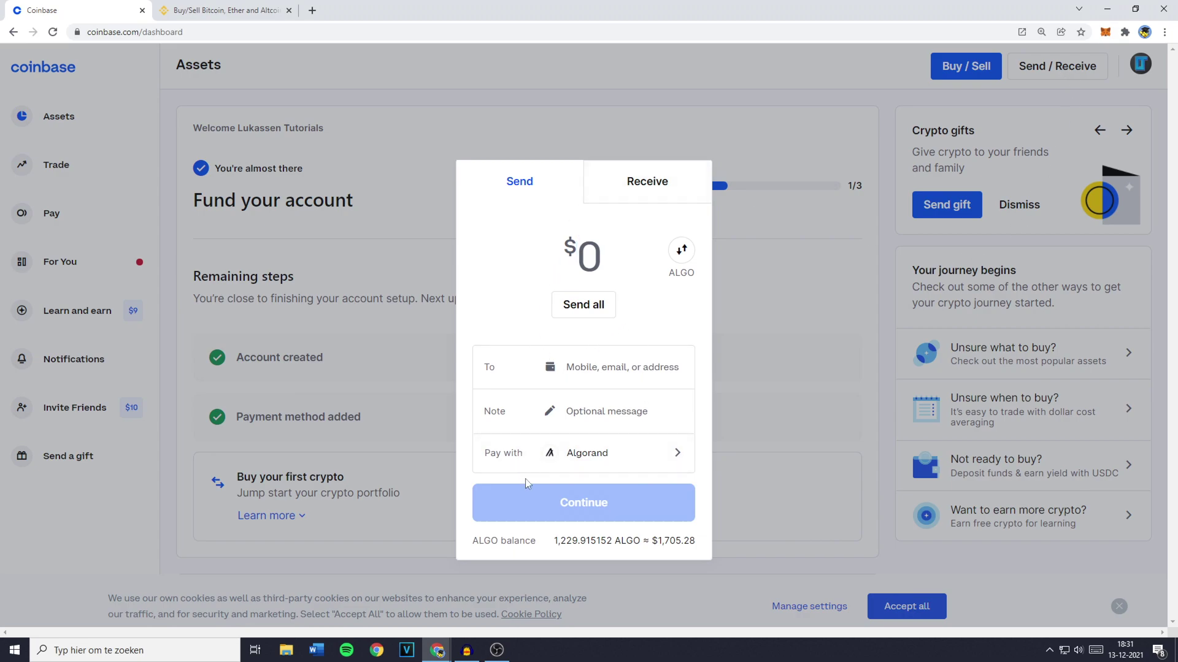
{"action": "left_click", "coordinate": [592, 462]}
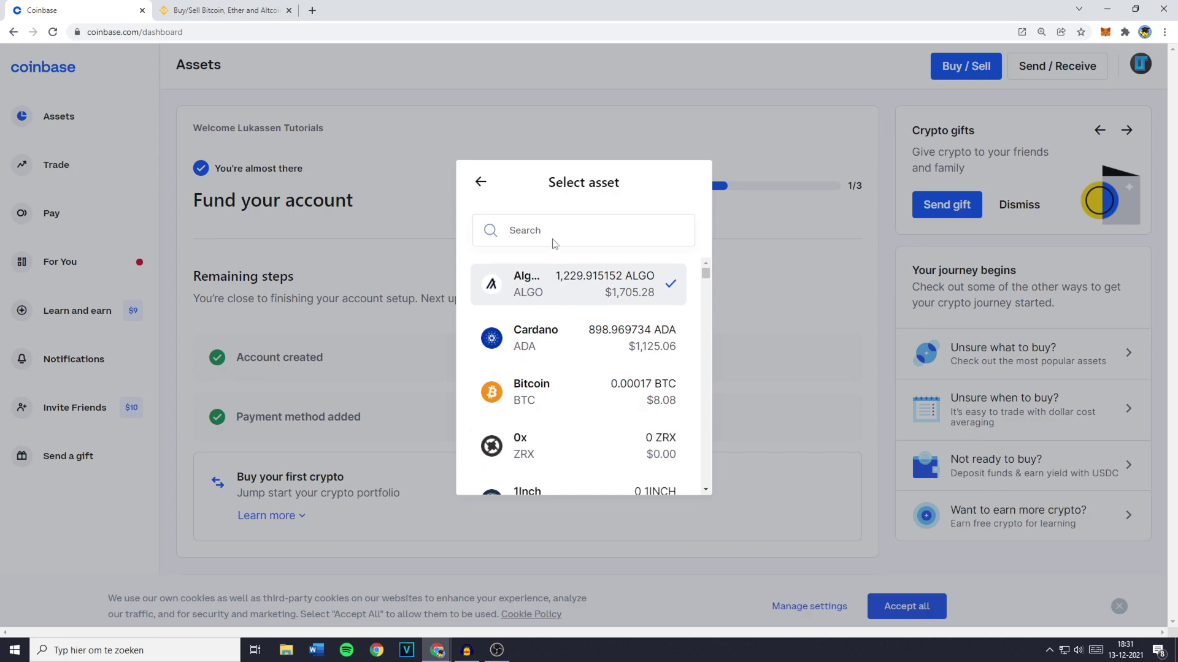
{"action": "type", "text": "usdt"}
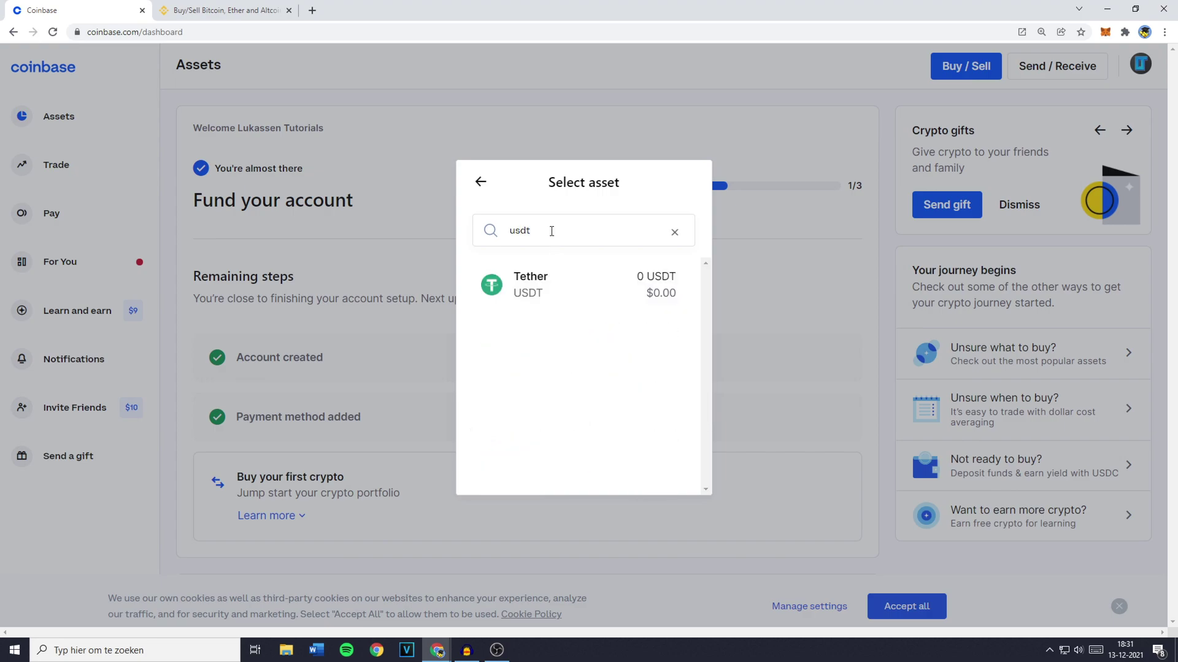
Search the asset list for USDT, then clear the search.
{"action": "double_click", "coordinate": [551, 231]}
{"action": "type", "text": "bitcoin"}
{"action": "double_click", "coordinate": [551, 231]}
{"action": "key", "text": "BackSpace"}
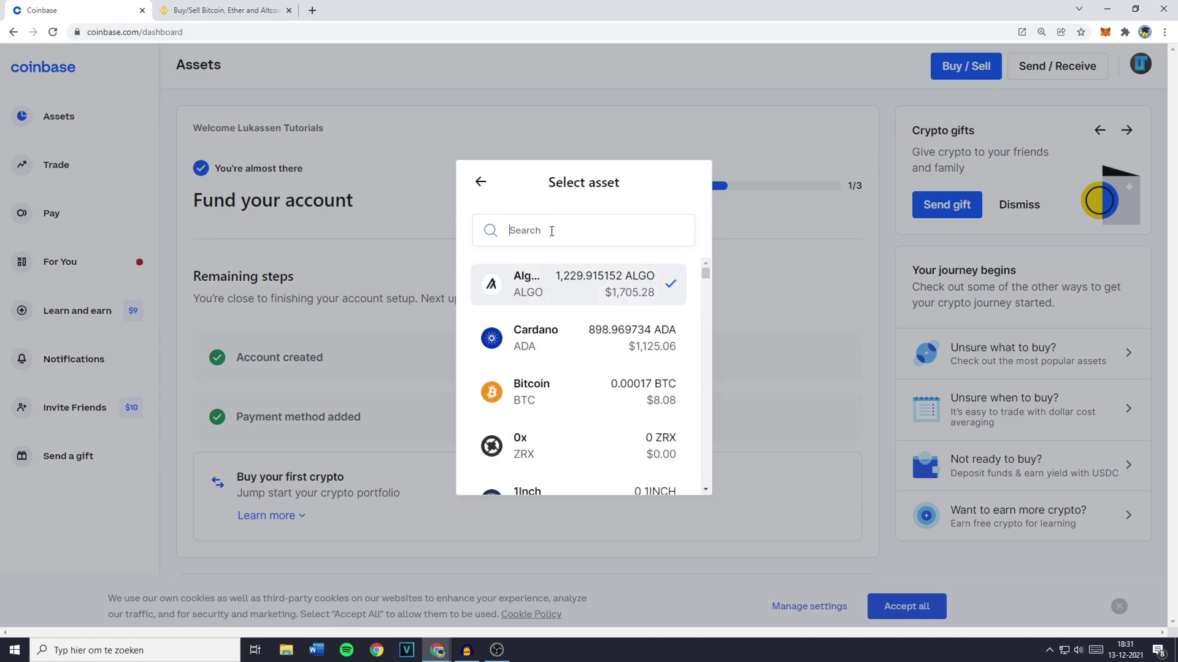
Pick Algorand and enter the full 1229.915152 ALGO balance in ALGO units via Send all.
{"action": "left_click", "coordinate": [553, 289]}
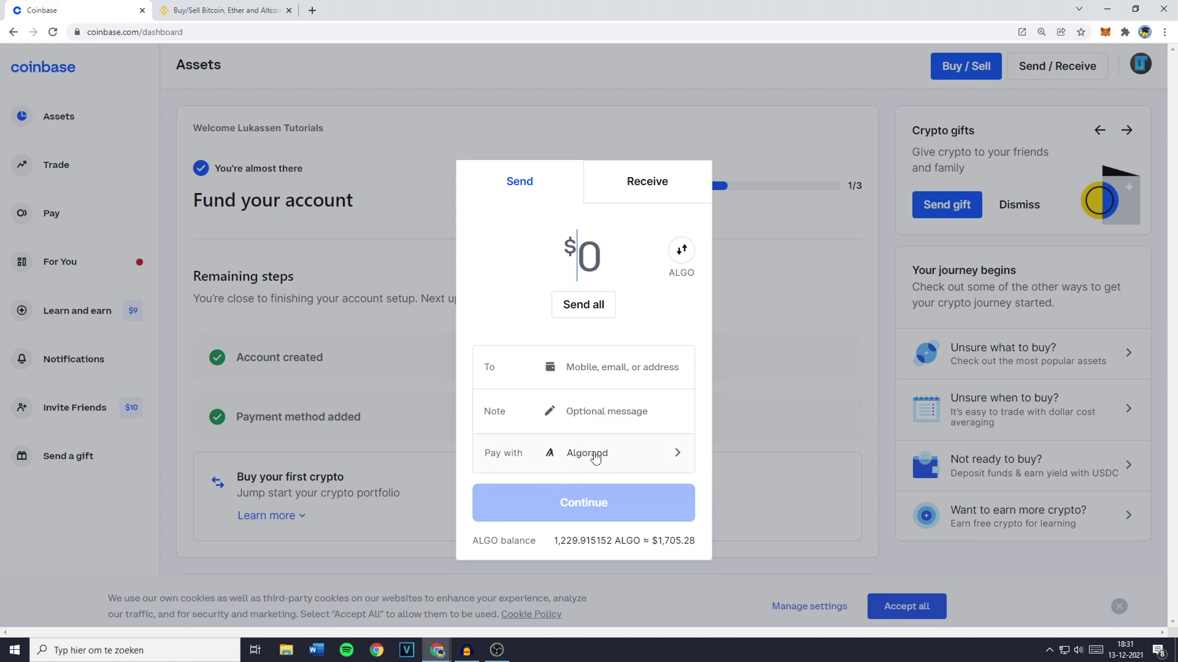
{"action": "type", "text": "1"}
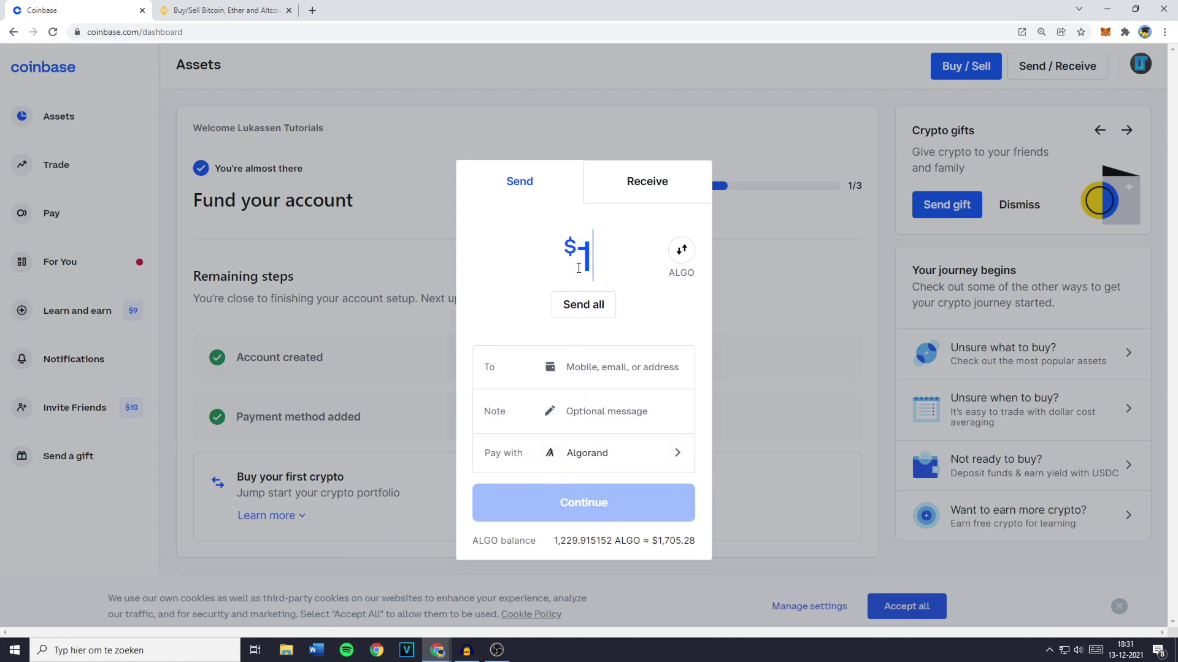
{"action": "type", "text": "00"}
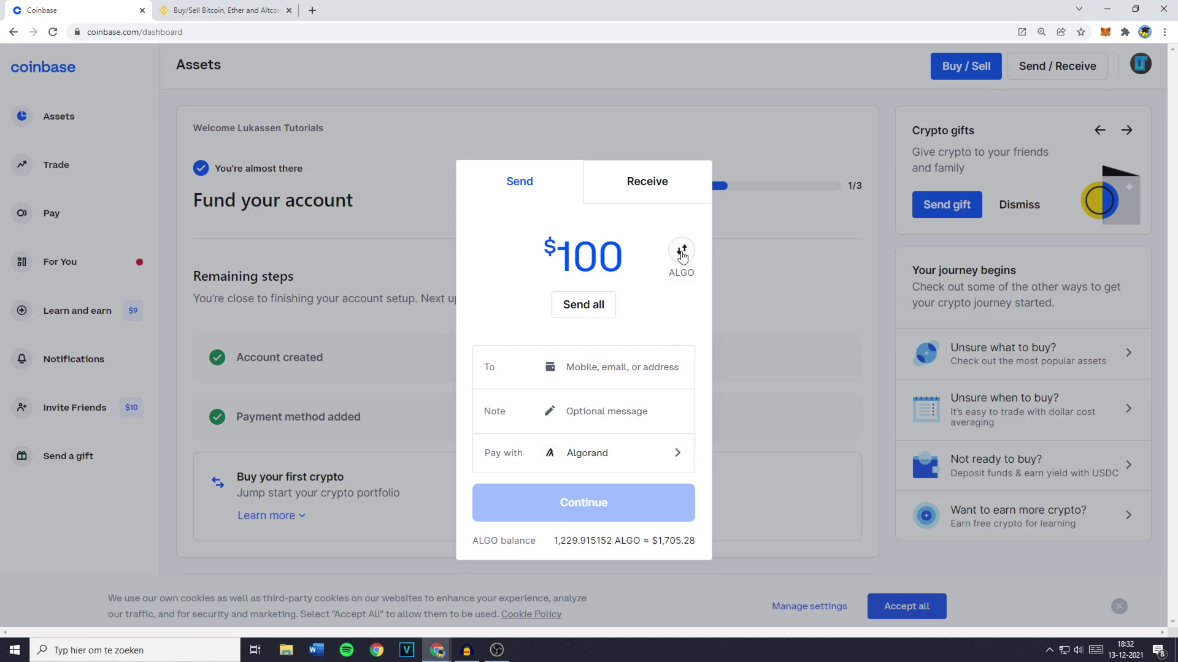
{"action": "left_click", "coordinate": [682, 257]}
{"action": "double_click", "coordinate": [568, 259]}
{"action": "type", "text": "70 ALGO"}
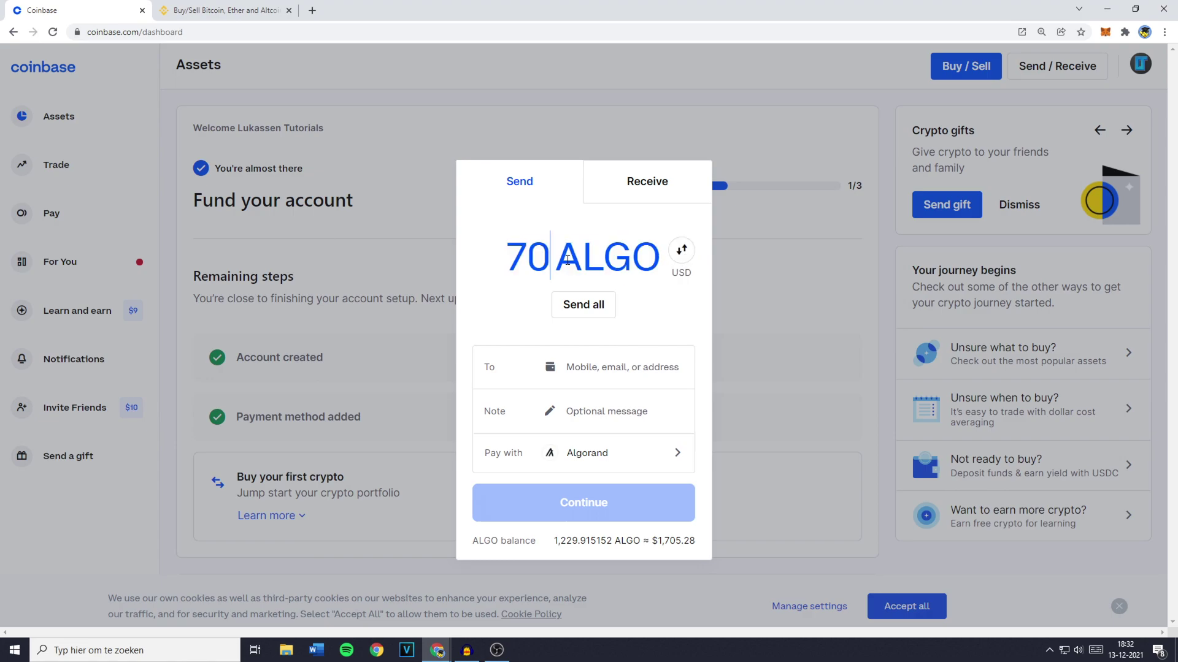
{"action": "left_click", "coordinate": [587, 316]}
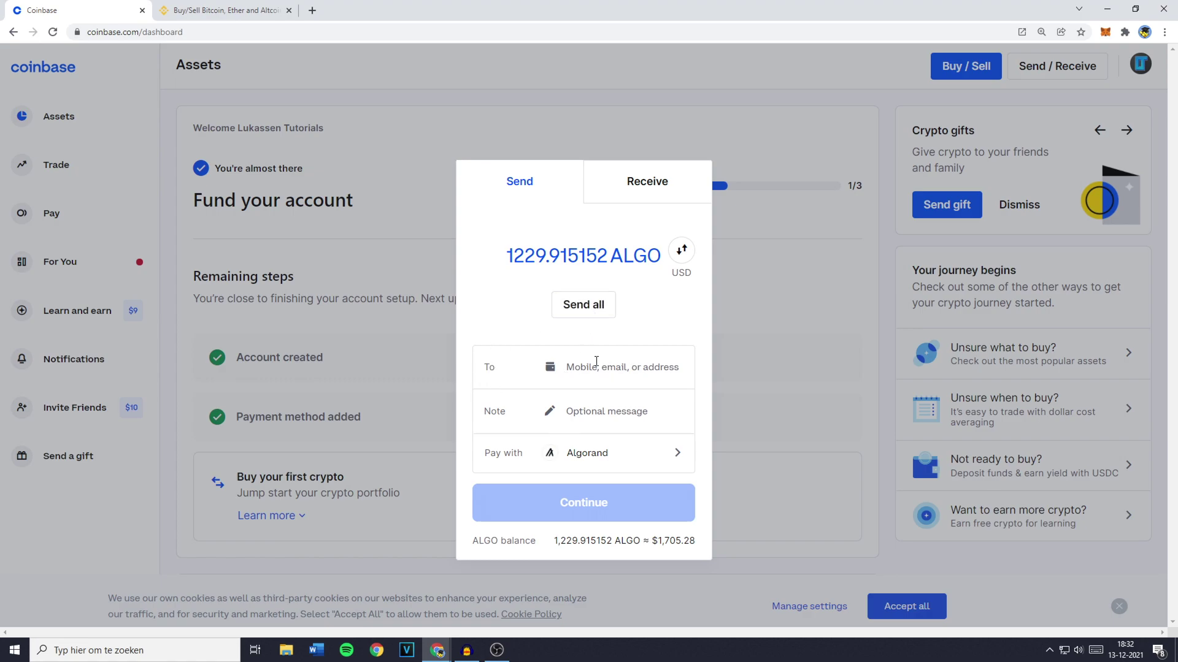
Open Binance's Deposit Crypto page from the Fiat and Spot wallet.
{"action": "left_click", "coordinate": [230, 11]}
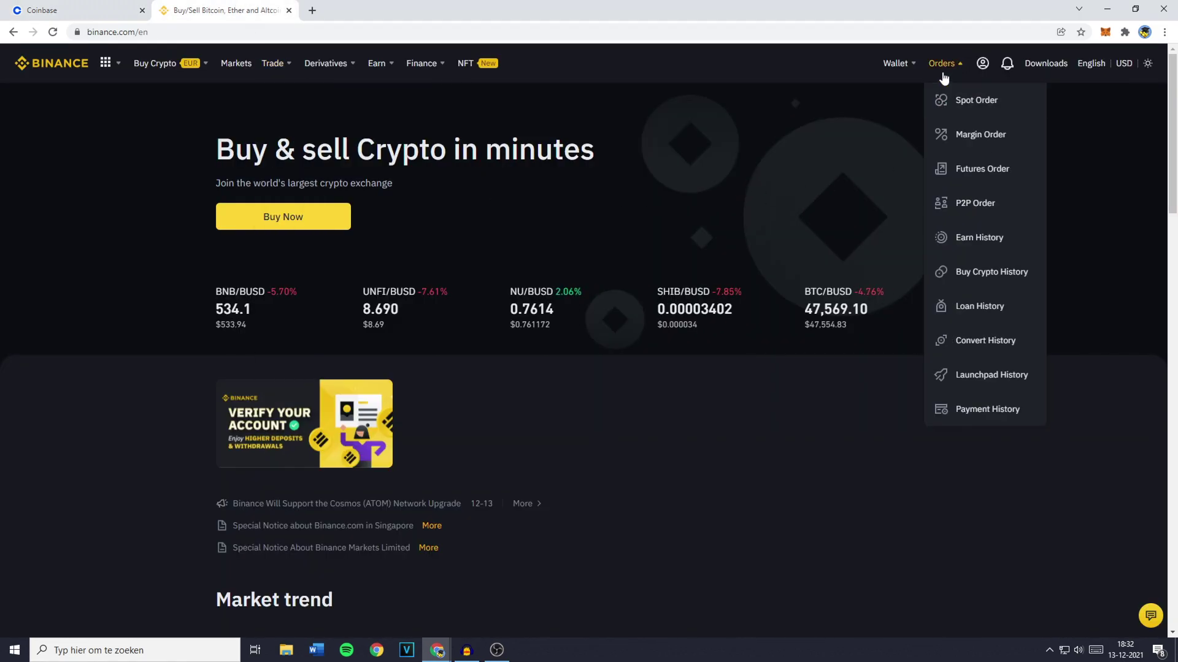
{"action": "mouse_move", "coordinate": [898, 63]}
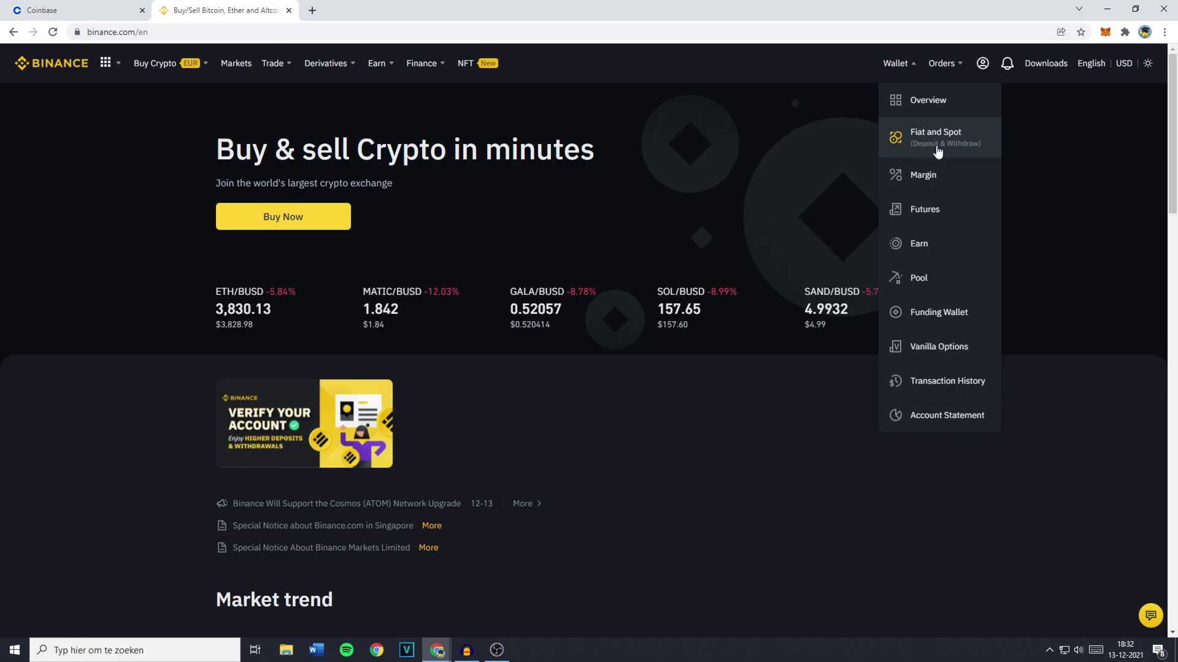
{"action": "left_click", "coordinate": [922, 153]}
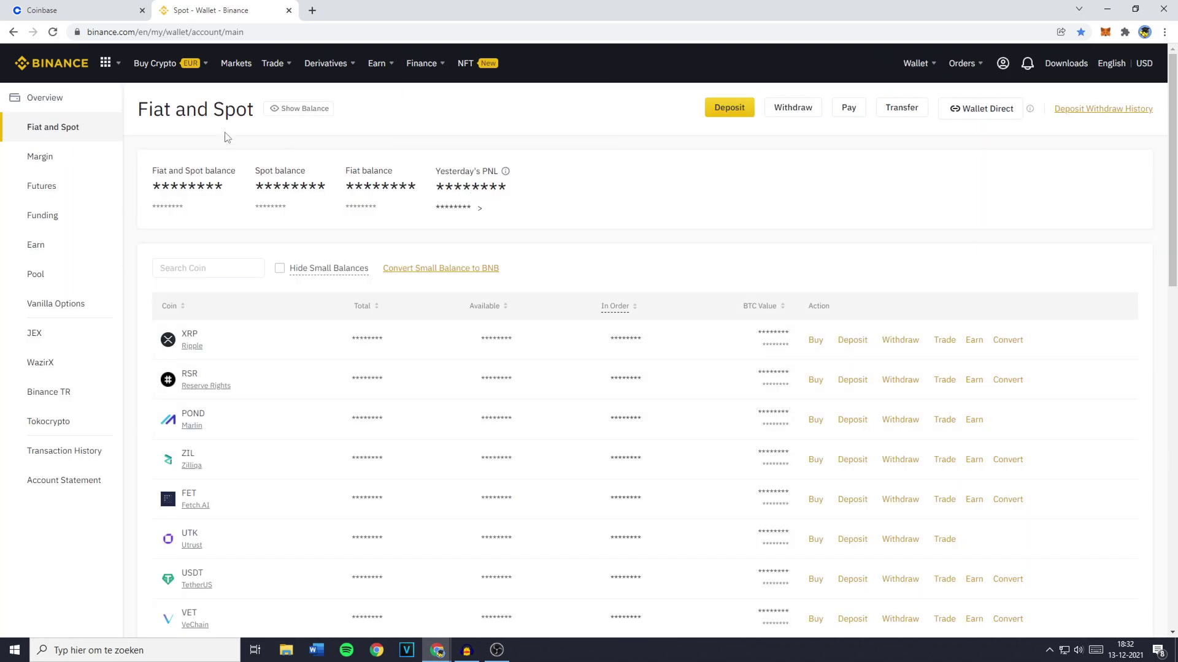
{"action": "left_click", "coordinate": [730, 108]}
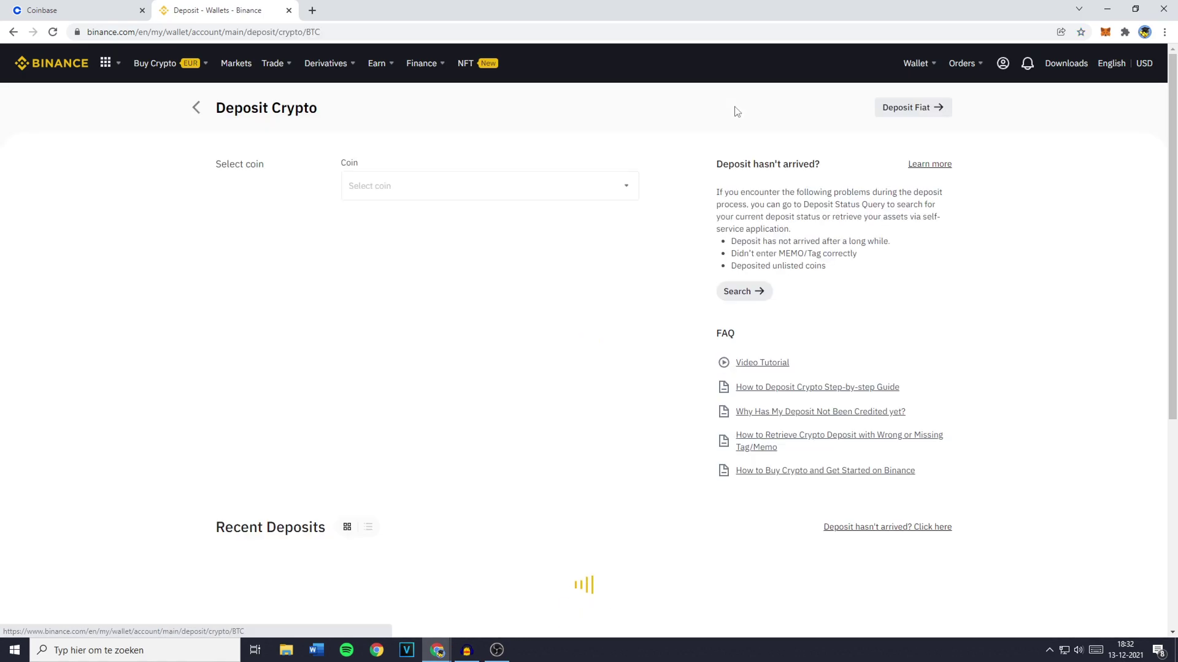
{"action": "left_click_drag", "start_coordinate": [267, 166], "coordinate": [215, 166]}
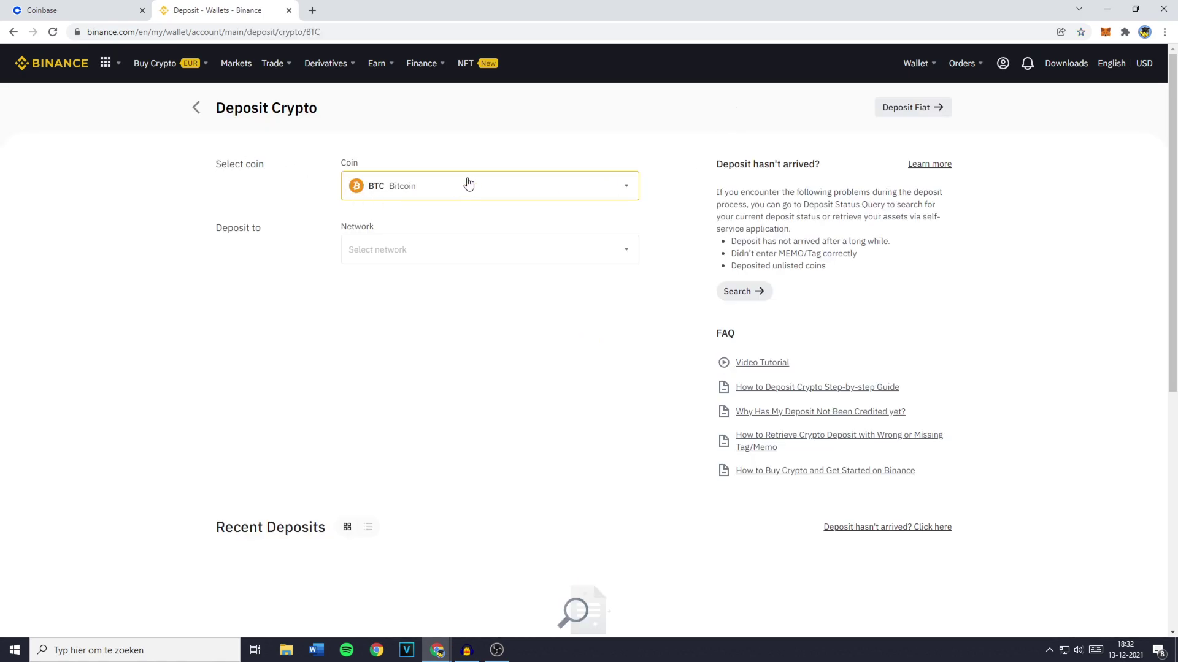
Set the Binance deposit to ALGO coin on the Algorand network.
{"action": "left_click", "coordinate": [488, 188]}
{"action": "type", "text": "alg"}
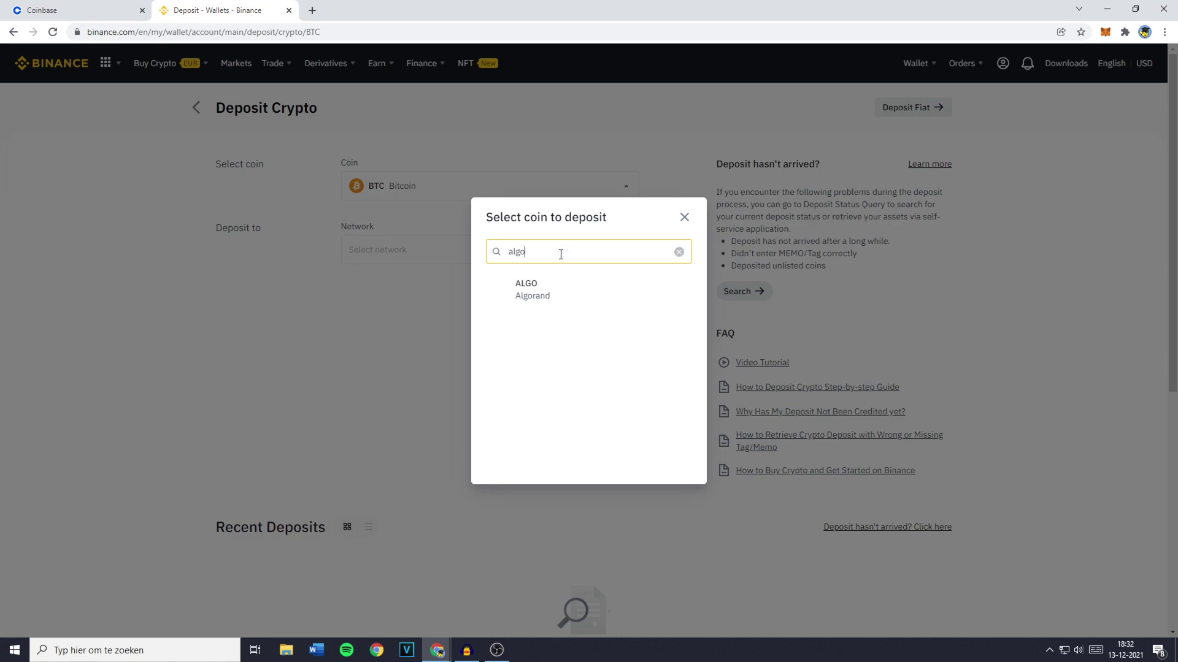
{"action": "type", "text": "o"}
{"action": "left_click", "coordinate": [571, 302]}
{"action": "left_click", "coordinate": [570, 302]}
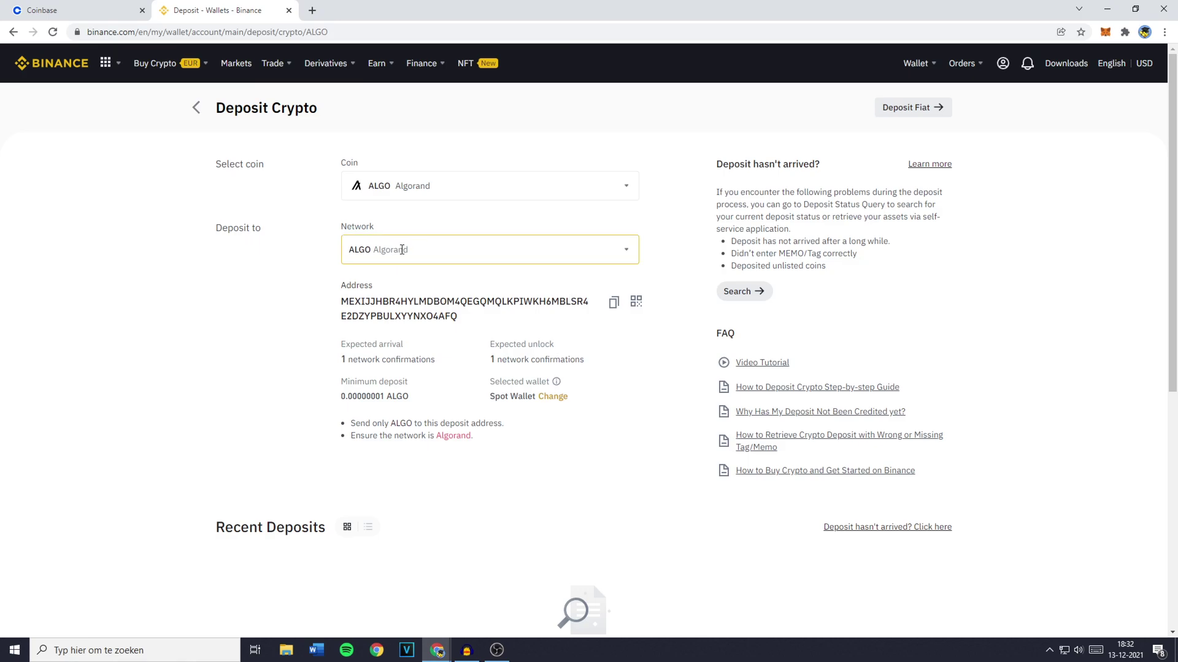
{"action": "left_click", "coordinate": [588, 250]}
{"action": "left_click", "coordinate": [541, 393]}
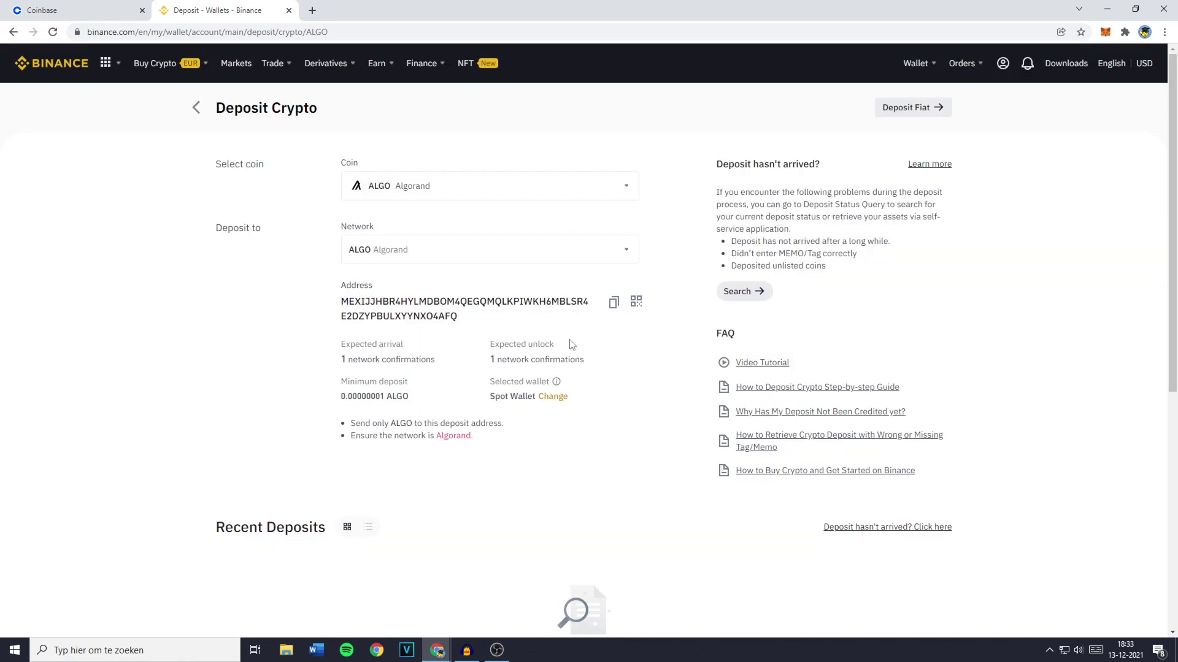
Copy the ALGO deposit address, paste it as Coinbase recipient, and continue to confirmation.
{"action": "left_click", "coordinate": [614, 304]}
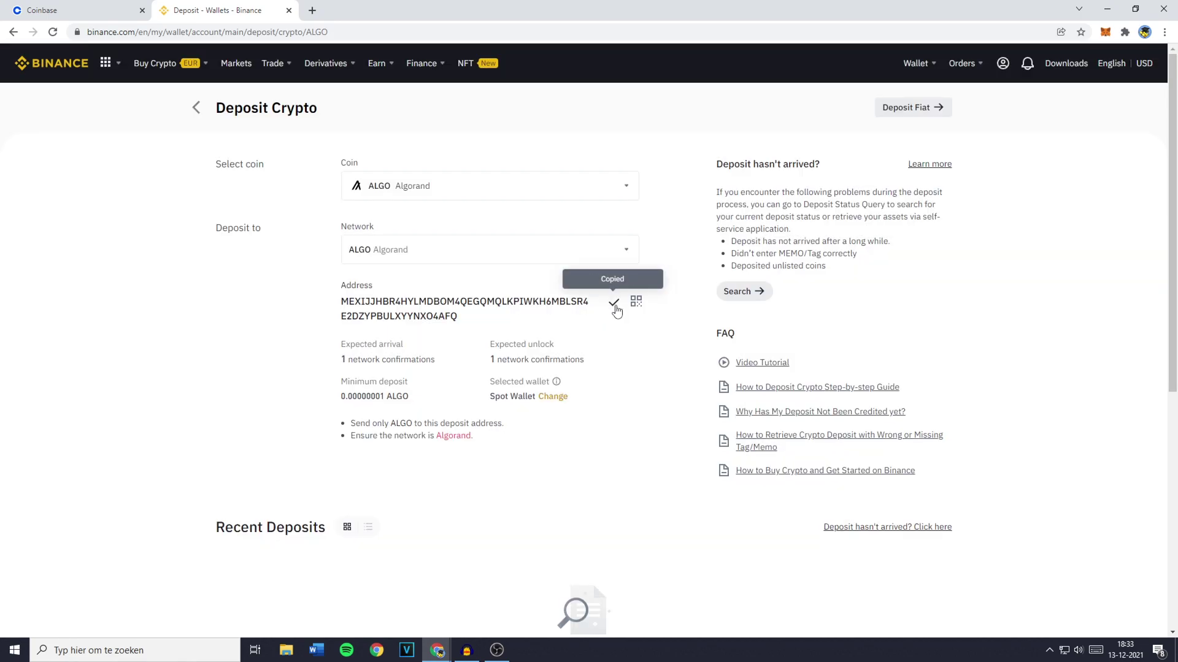
{"action": "left_click", "coordinate": [470, 250]}
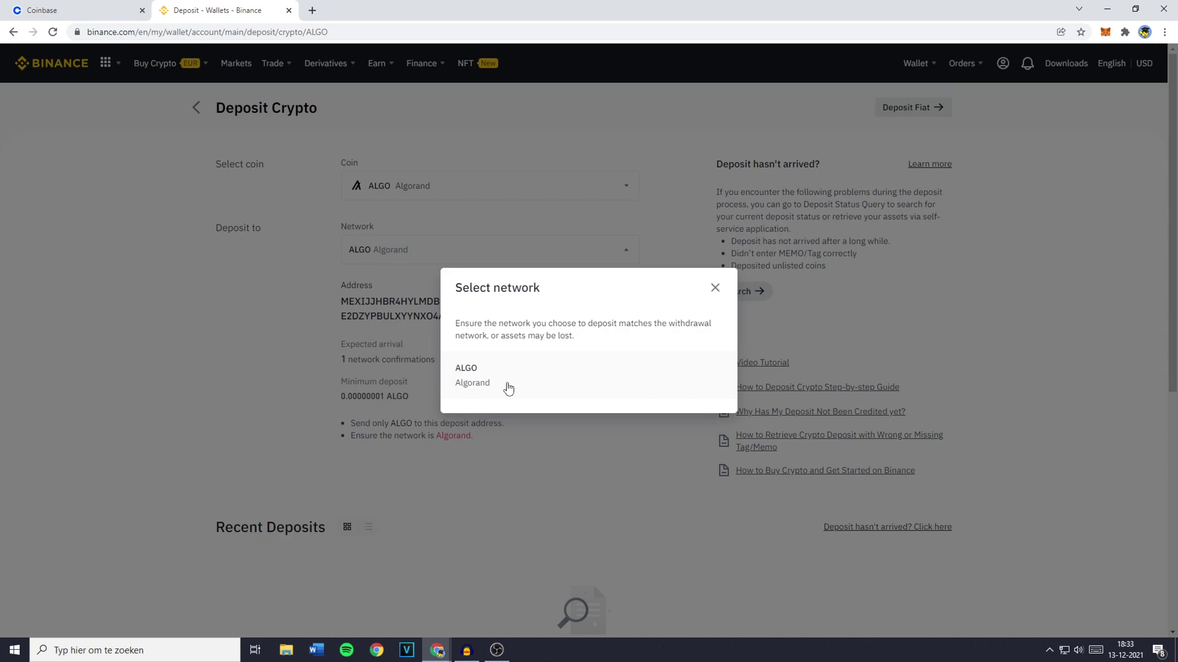
{"action": "left_click", "coordinate": [715, 287]}
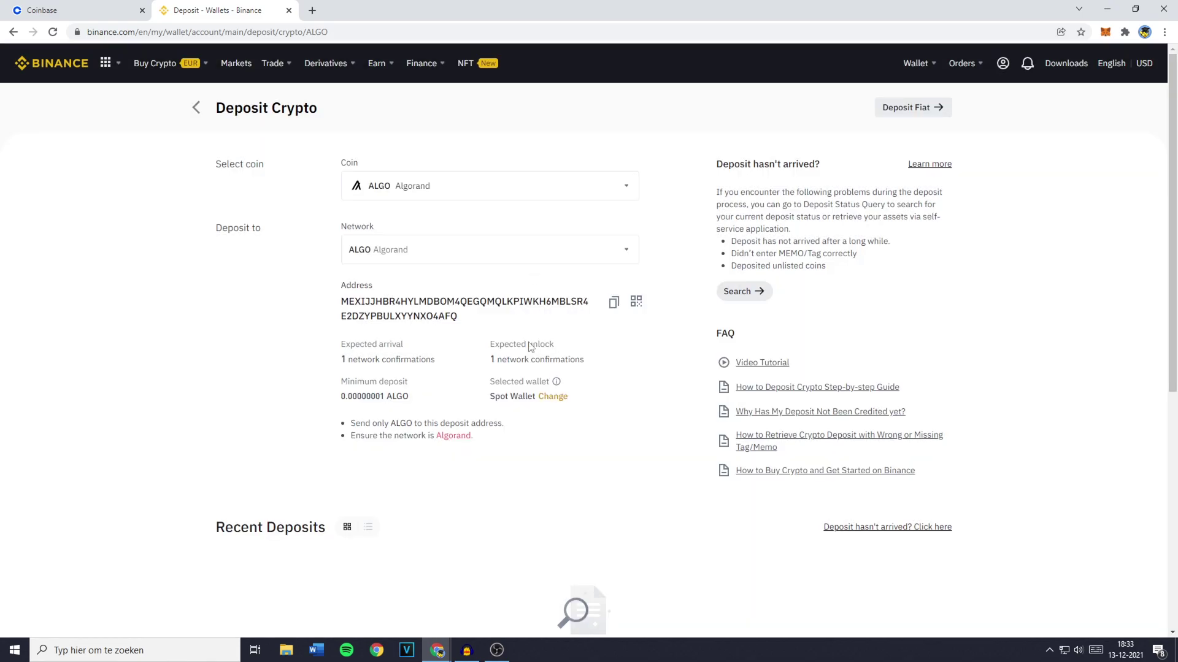
{"action": "left_click", "coordinate": [616, 305]}
{"action": "key", "text": "ctrl+Tab"}
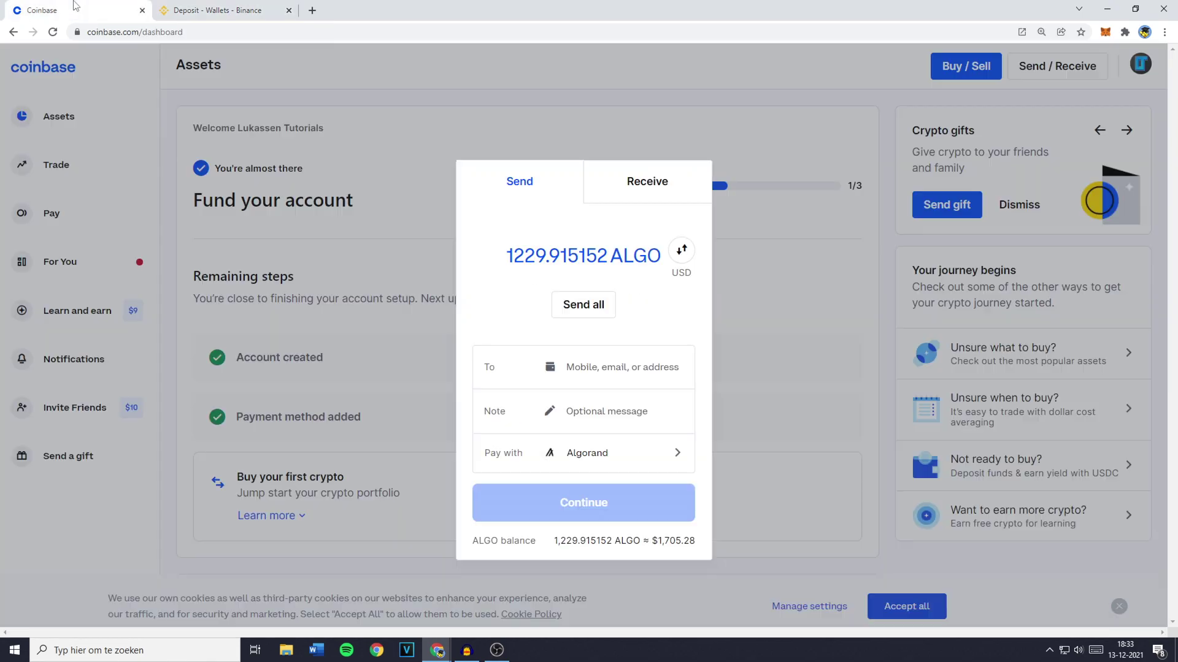
{"action": "key", "text": "ctrl+v"}
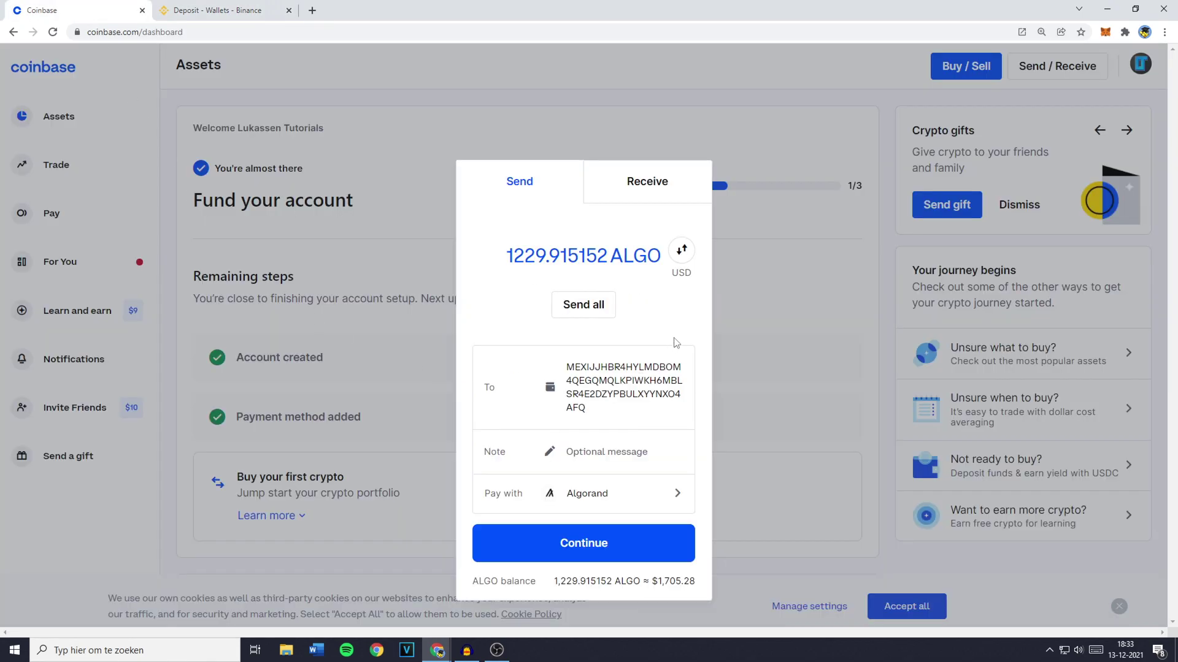
{"action": "left_click", "coordinate": [604, 562]}
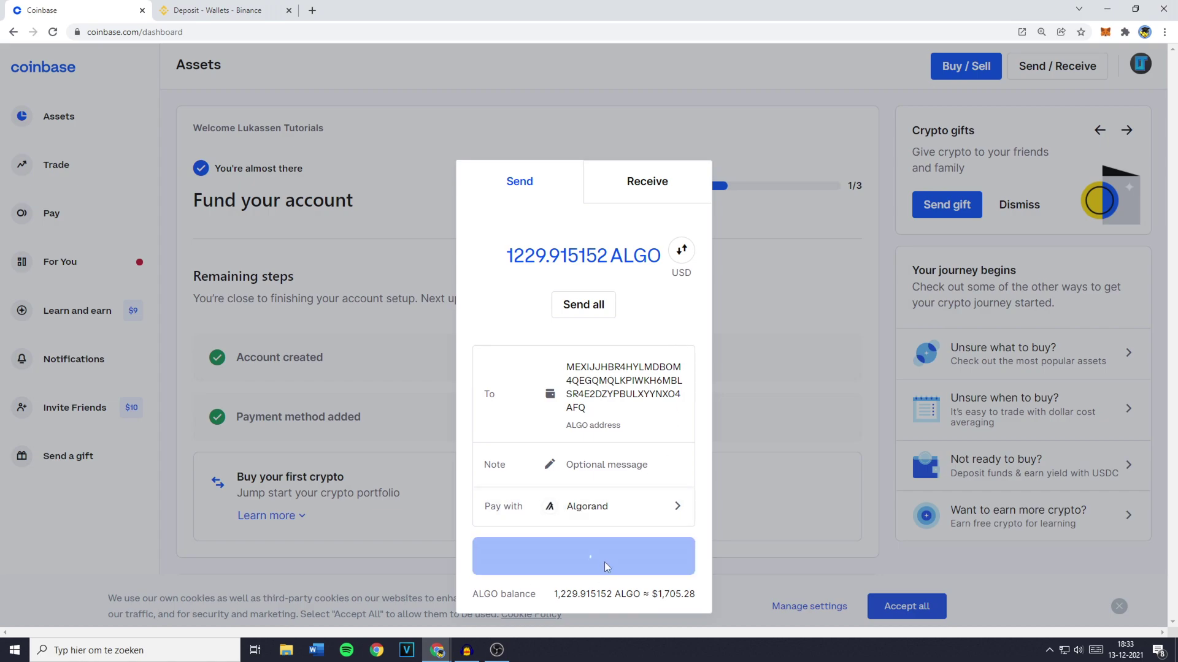
{"action": "left_click_drag", "start_coordinate": [536, 182], "coordinate": [635, 194]}
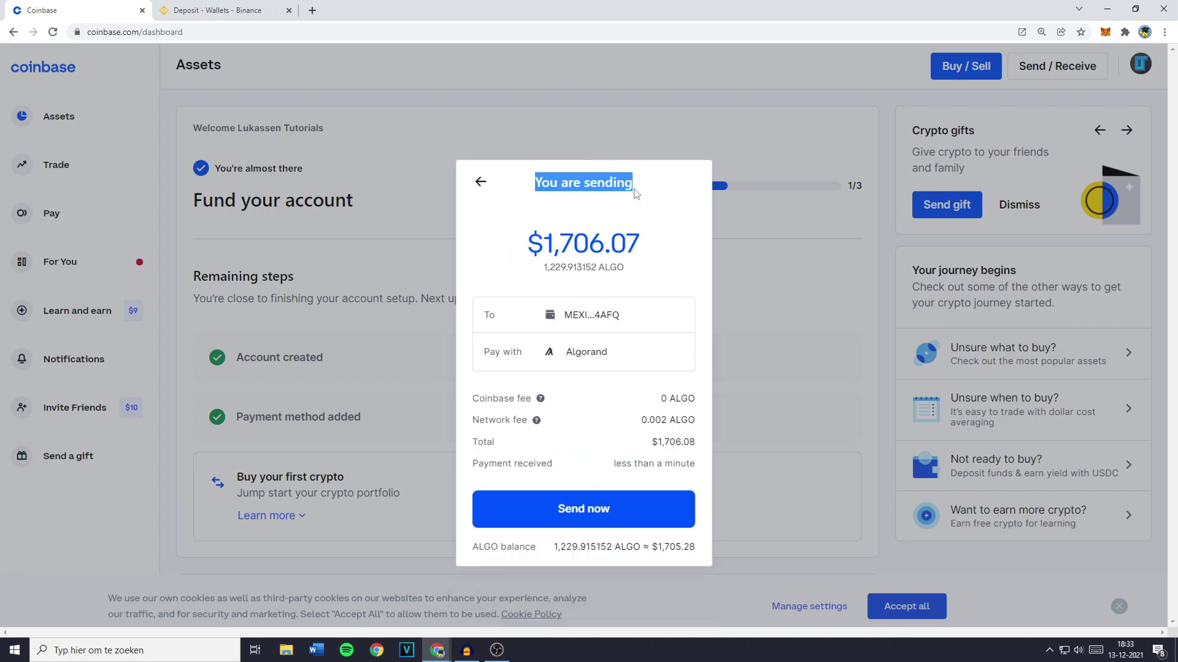
{"action": "left_click", "coordinate": [638, 193]}
{"action": "left_click_drag", "start_coordinate": [518, 252], "coordinate": [644, 255]}
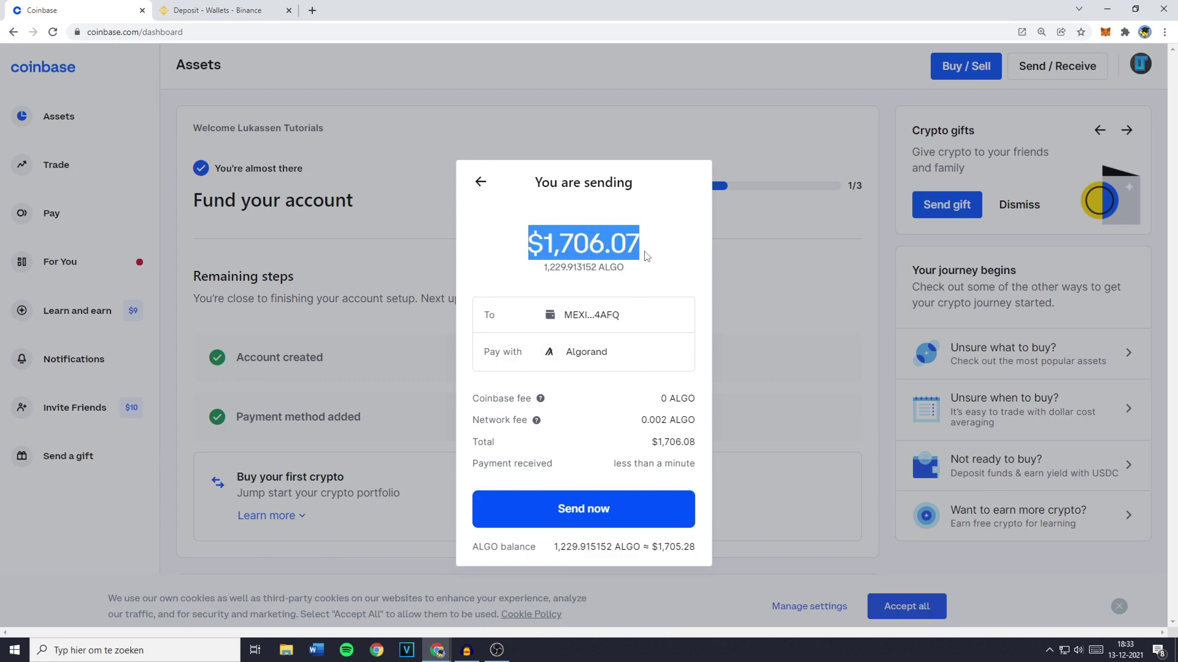
{"action": "left_click", "coordinate": [645, 255]}
{"action": "left_click_drag", "start_coordinate": [559, 311], "coordinate": [654, 313]}
{"action": "left_click", "coordinate": [650, 319]}
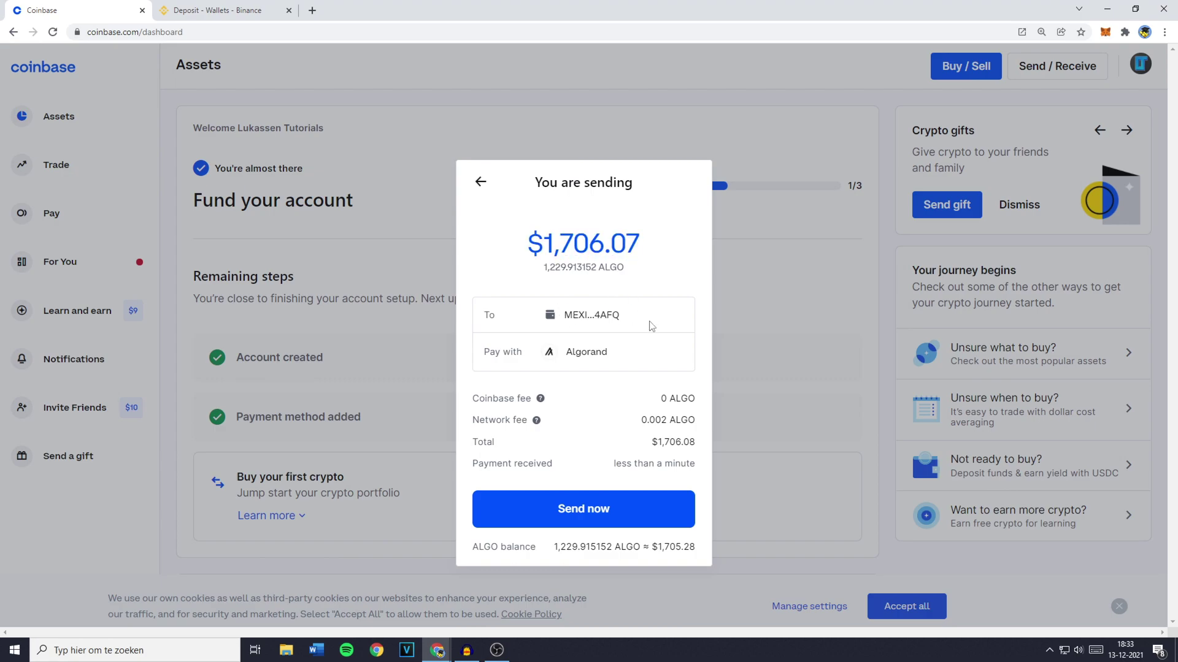
{"action": "left_click_drag", "start_coordinate": [585, 364], "coordinate": [568, 365]}
{"action": "left_click", "coordinate": [570, 365]}
{"action": "mouse_move", "coordinate": [477, 466]}
{"action": "left_mouse_down"}
{"action": "mouse_move", "coordinate": [564, 475]}
{"action": "mouse_move", "coordinate": [474, 465]}
{"action": "left_mouse_up"}
{"action": "left_click", "coordinate": [563, 476]}
{"action": "left_click_drag", "start_coordinate": [609, 465], "coordinate": [696, 465]}
{"action": "left_click", "coordinate": [696, 466]}
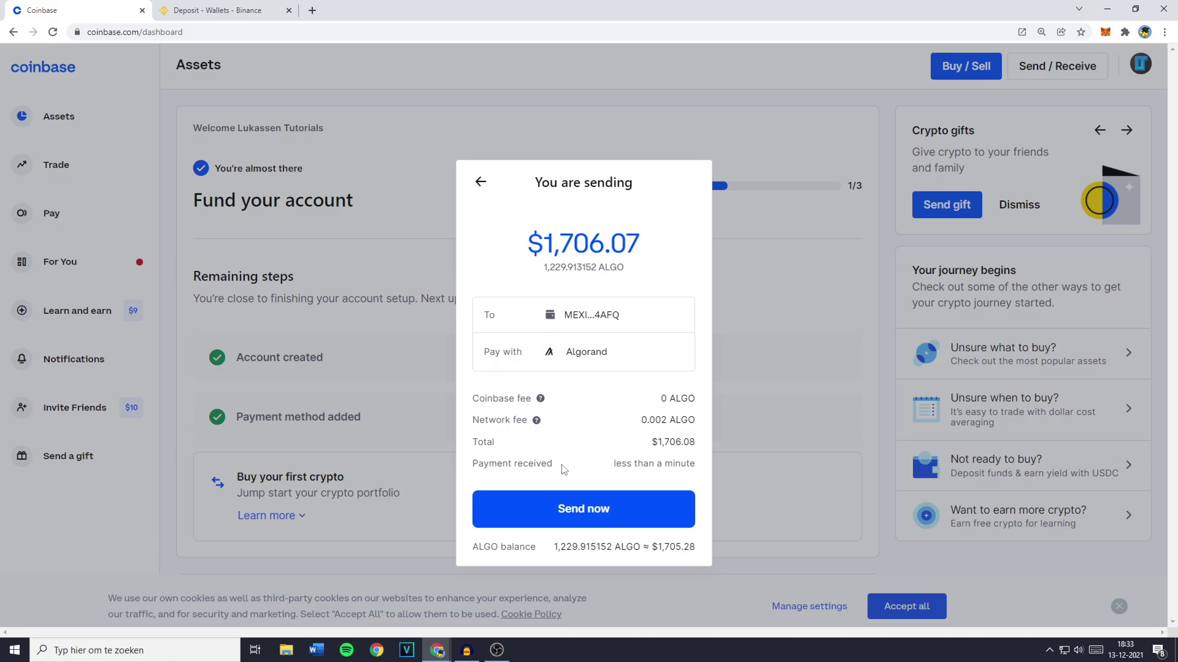